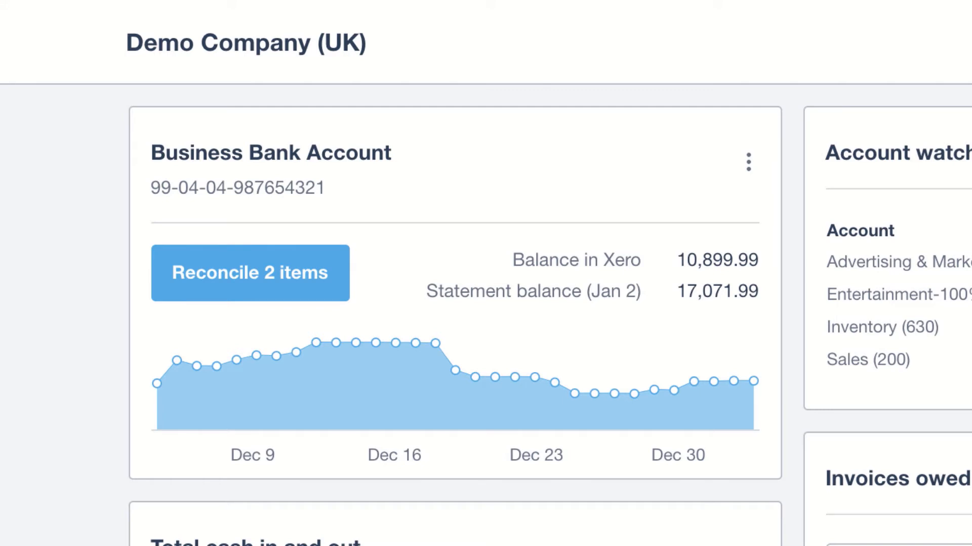
# Step: Review December's cash in and out in the Bank Summary report, and open this month's Sales figure from the account watchlist
pyautogui.moveTo(312, 348)
pyautogui.scroll(-8, 485, 303)
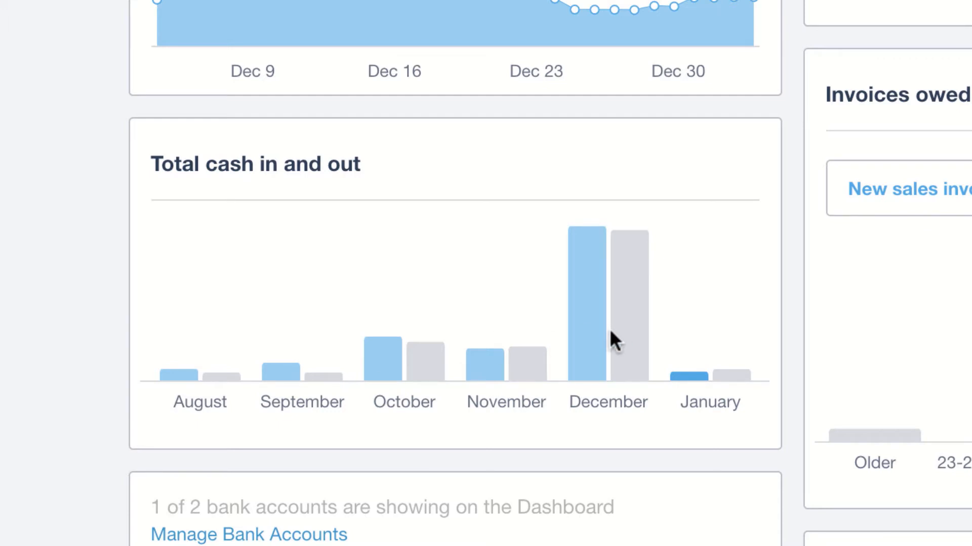
pyautogui.moveTo(585, 327)
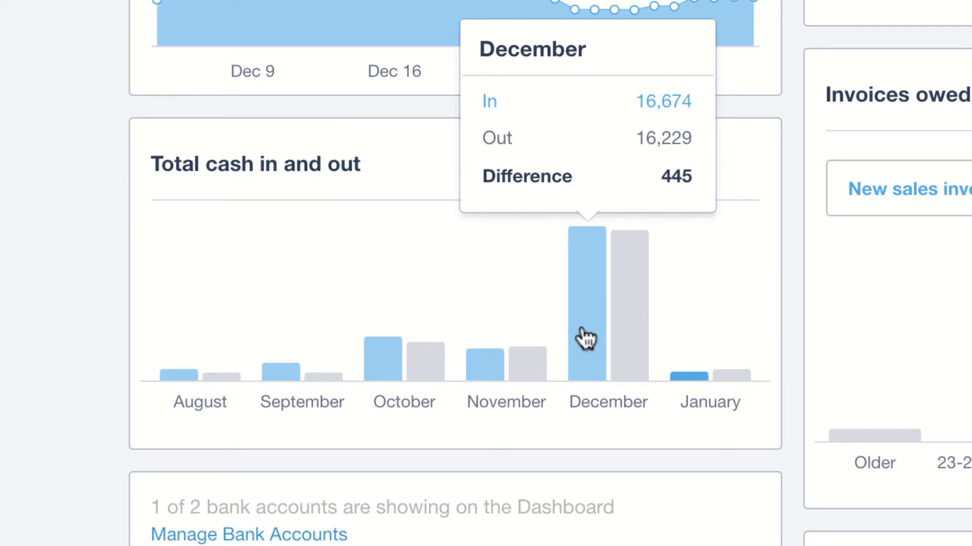
pyautogui.click(584, 338)
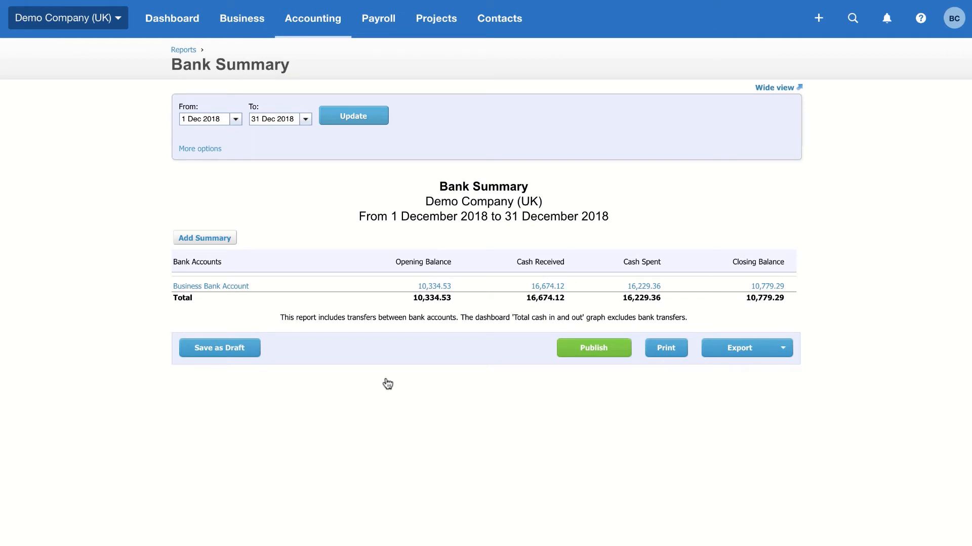
pyautogui.hotkey('alt', 'Left')
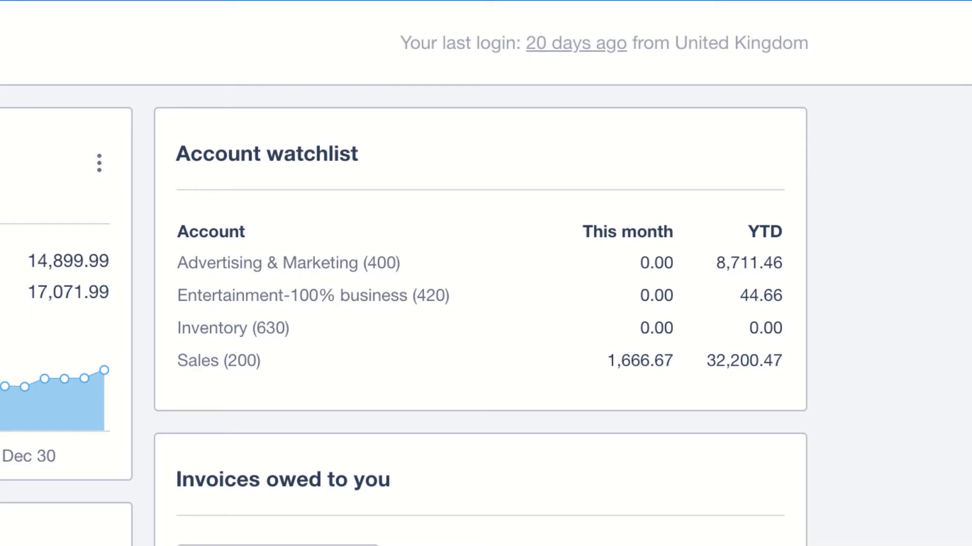
pyautogui.click(640, 362)
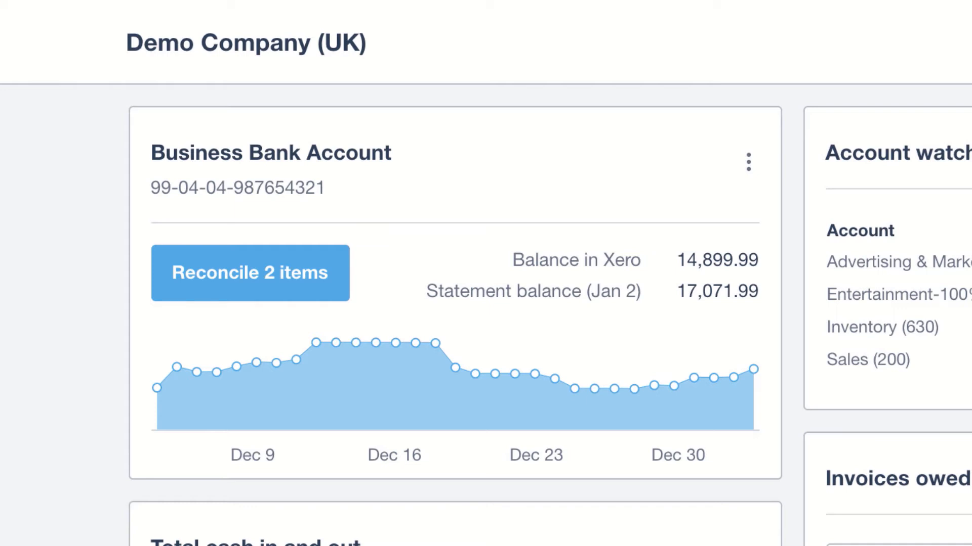
# Step: Reconcile the Ridgeway University receipt with its matched invoice INV-0035, and the 7-Eleven payment using its bank rule after viewing the rule
pyautogui.click(233, 289)
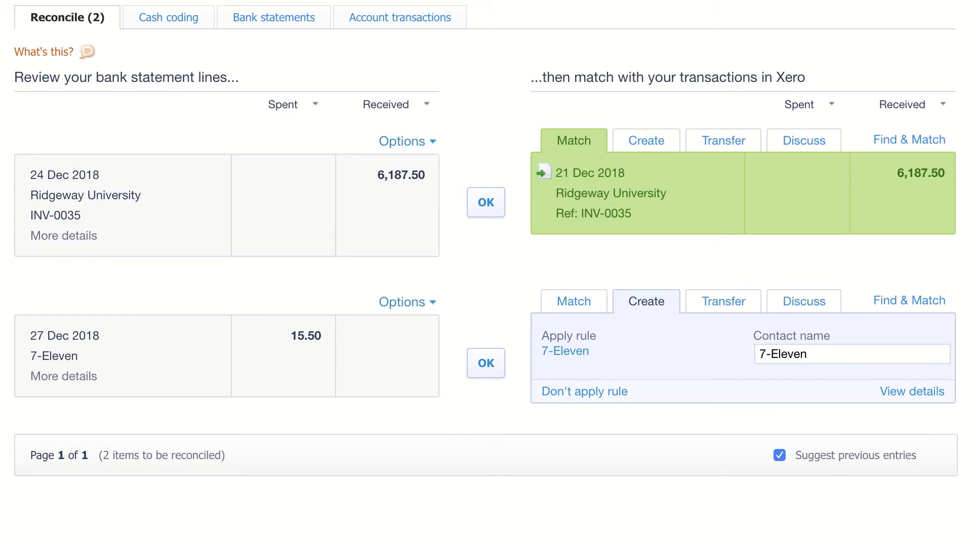
pyautogui.click(491, 208)
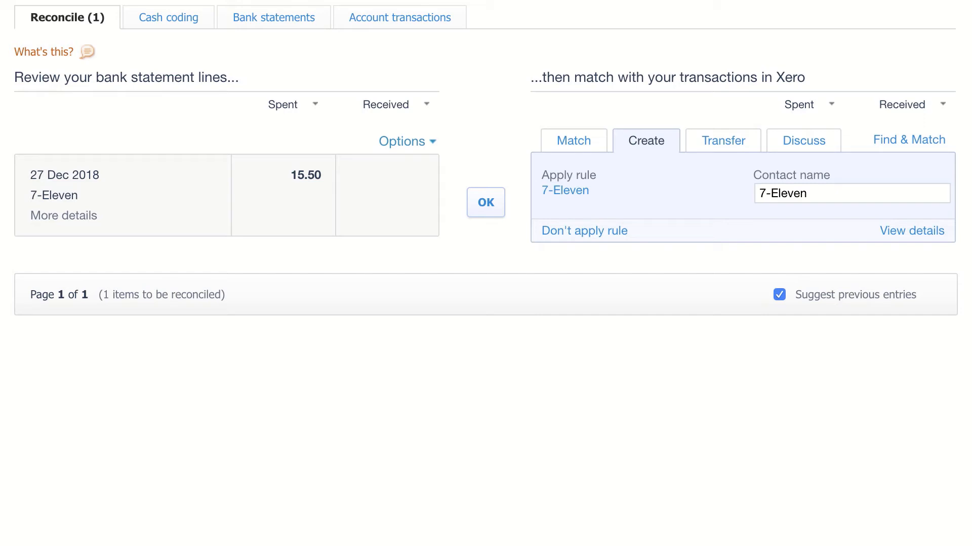
pyautogui.click(565, 191)
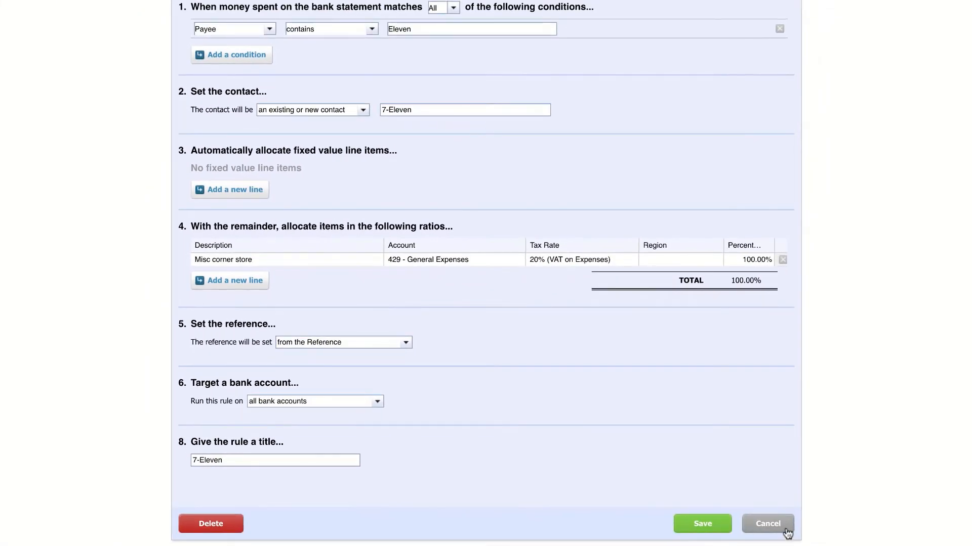
pyautogui.click(786, 529)
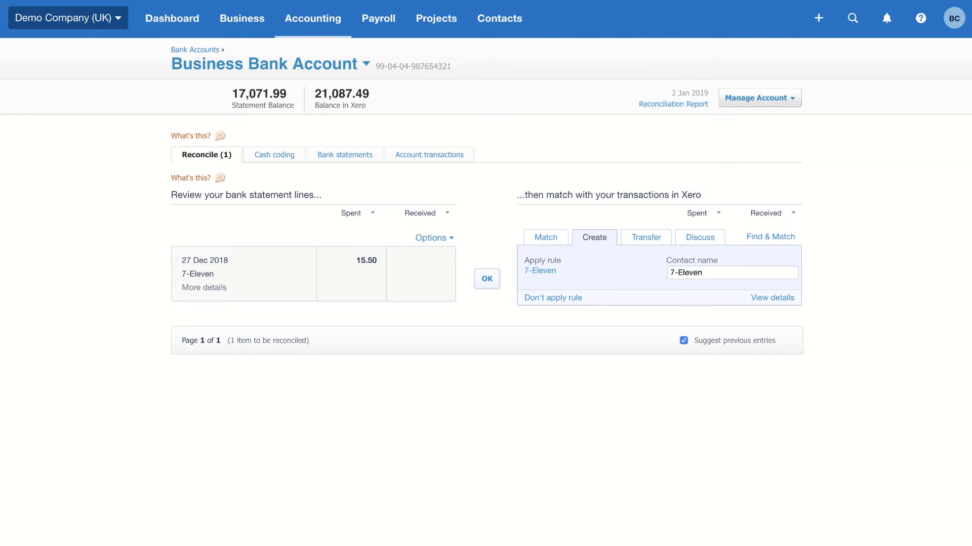
pyautogui.click(488, 283)
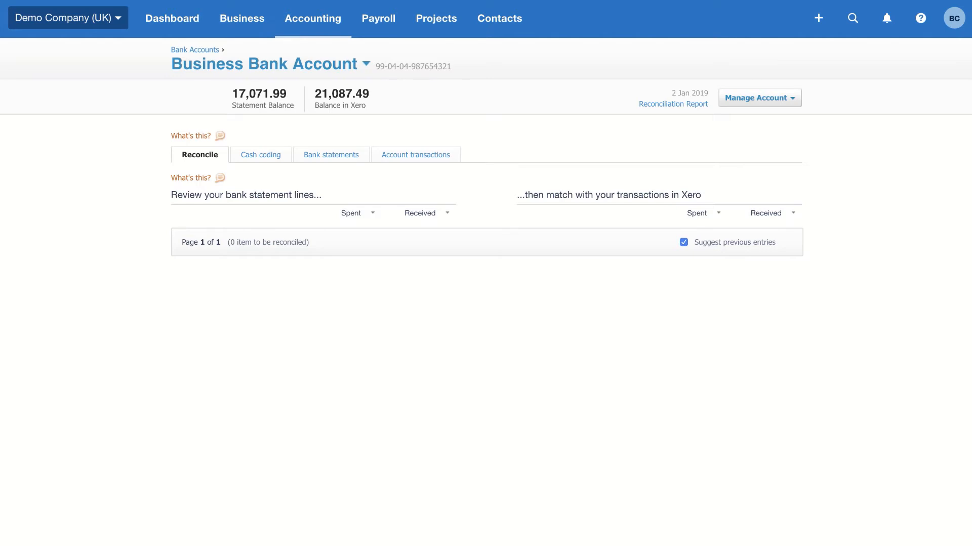
# Step: Create an invoice from the accepted Bayside Club quote QU-0001 in the sales overview, marking the quote as invoiced
pyautogui.click(235, 18)
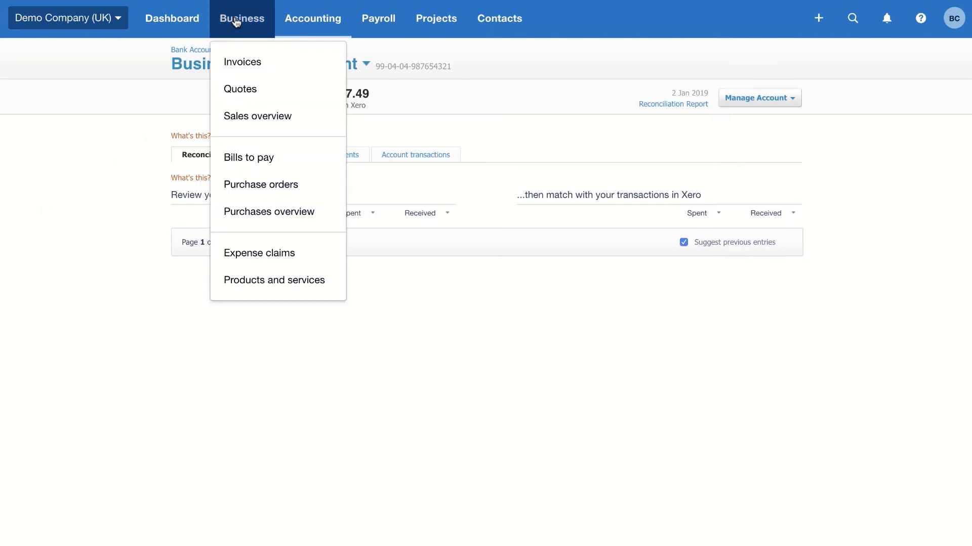
pyautogui.click(239, 117)
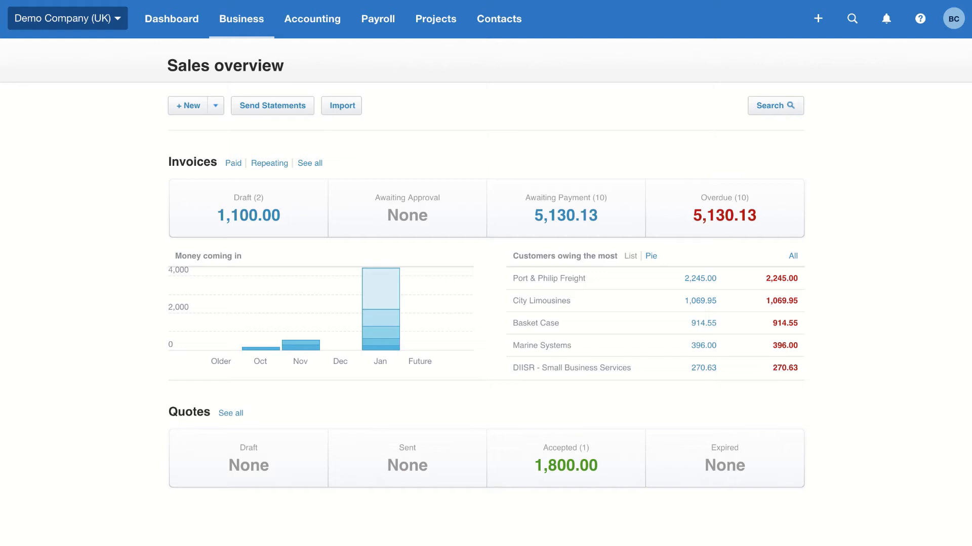
pyautogui.click(557, 475)
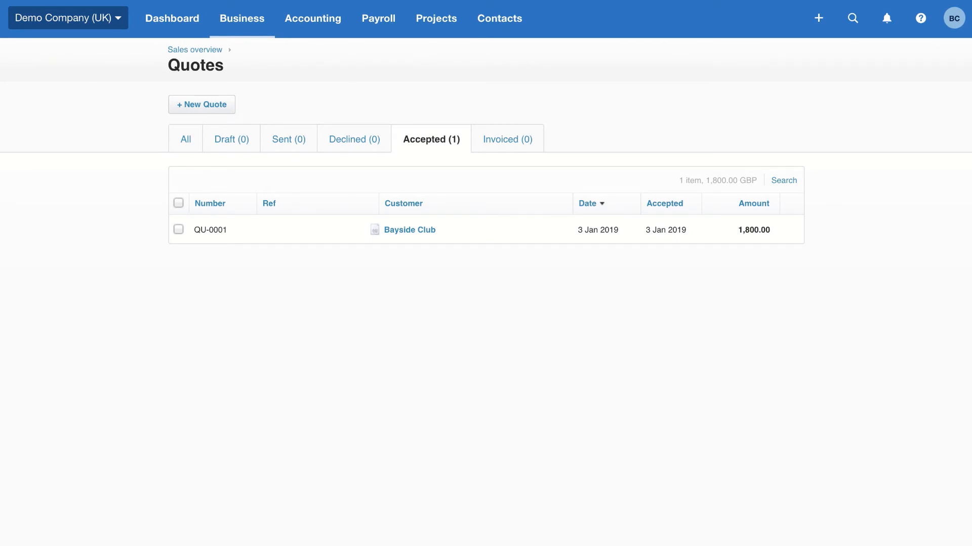
pyautogui.click(408, 234)
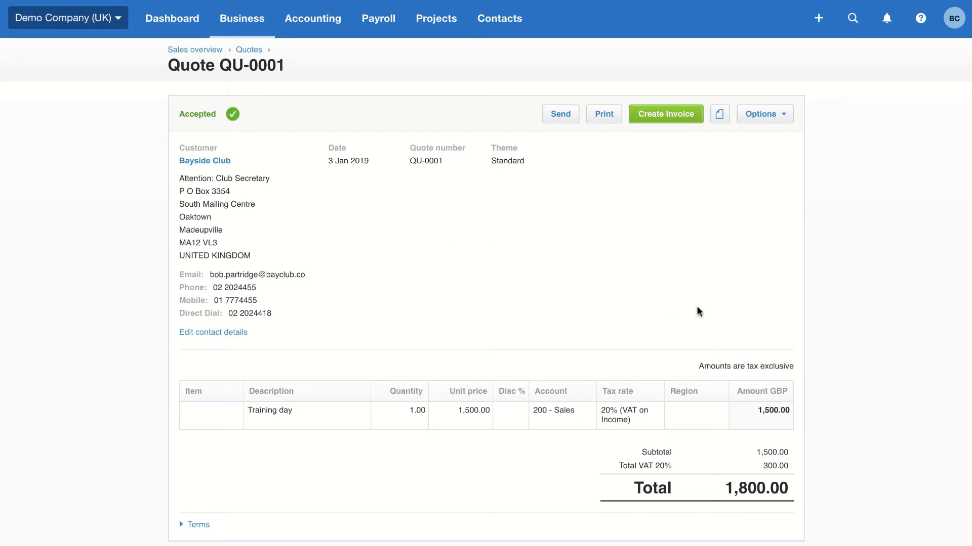
pyautogui.click(681, 120)
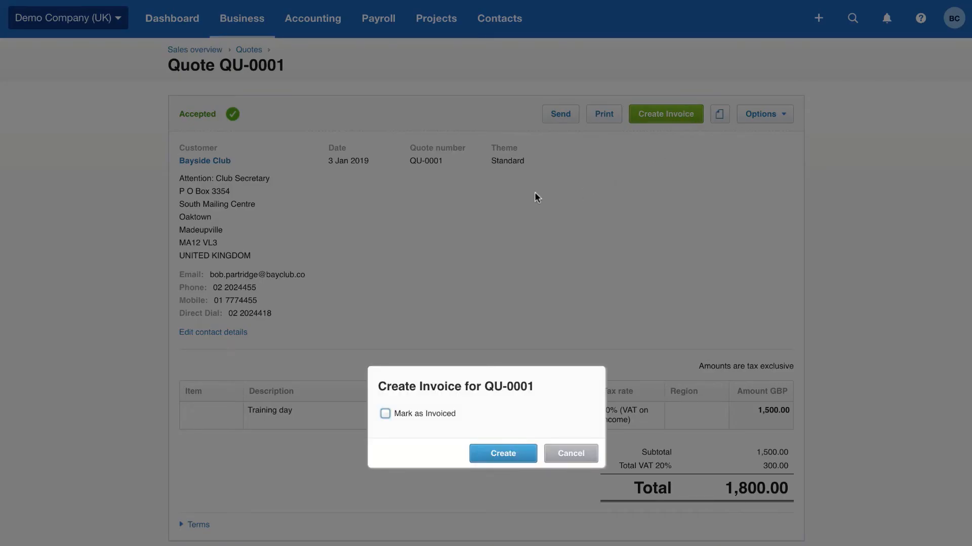
pyautogui.click(384, 414)
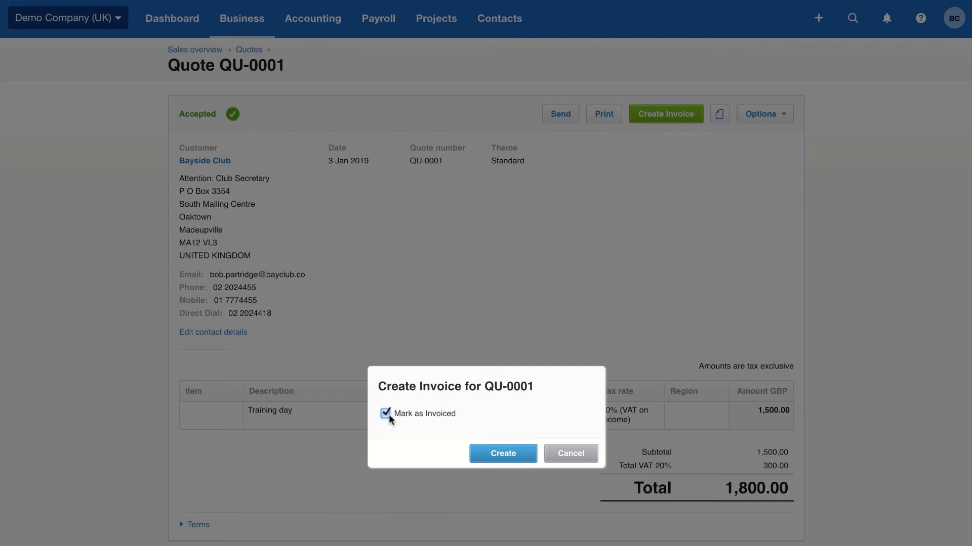
pyautogui.click(505, 455)
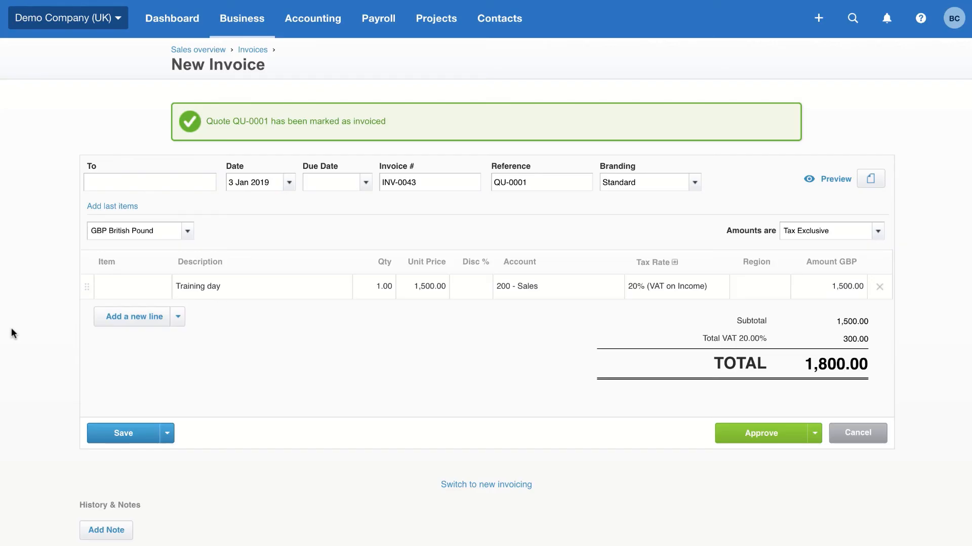
# Step: Set the new invoice's due date to one month ahead with +1m and approve the invoice
pyautogui.click(320, 184)
pyautogui.write('+30')
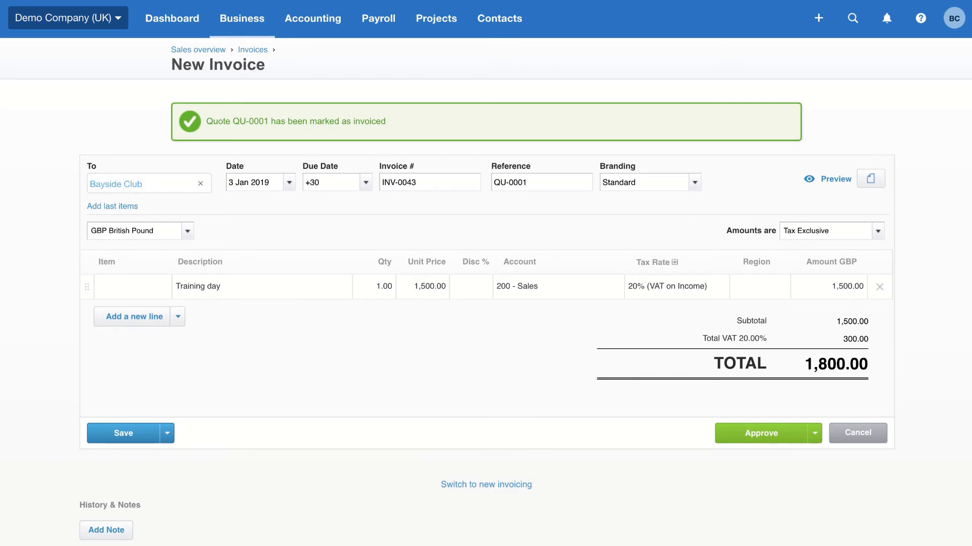
pyautogui.press('BackSpace')
pyautogui.press('BackSpace')
pyautogui.write('1w')
pyautogui.press('BackSpace')
pyautogui.press('BackSpace')
pyautogui.write('1m')
pyautogui.click(756, 433)
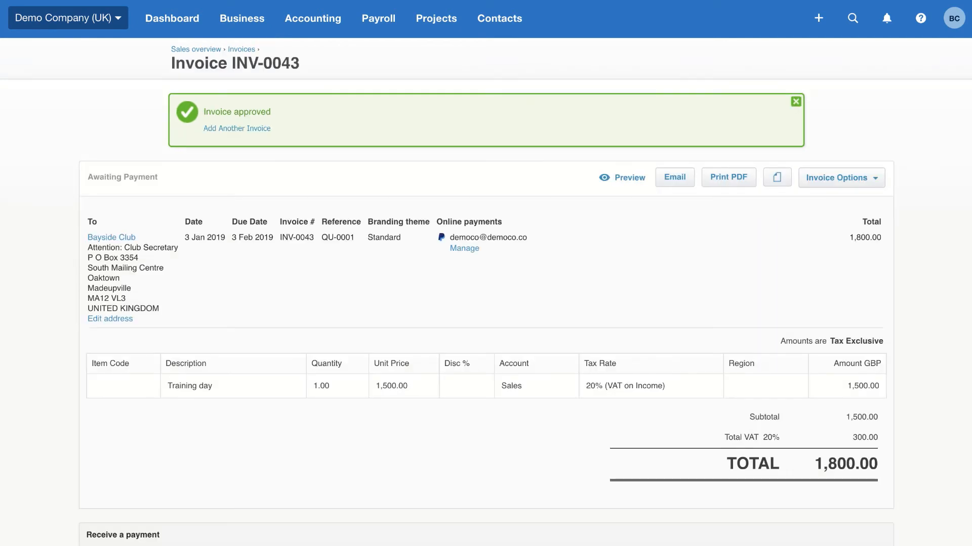
# Step: Email the approved invoice INV-0043 using the prefilled recipient, subject and message
pyautogui.click(676, 179)
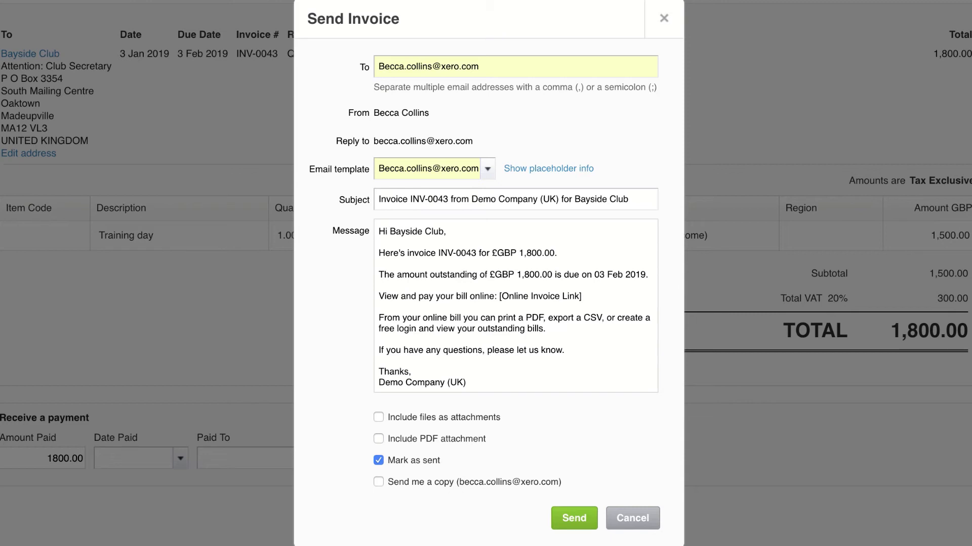
pyautogui.click(580, 517)
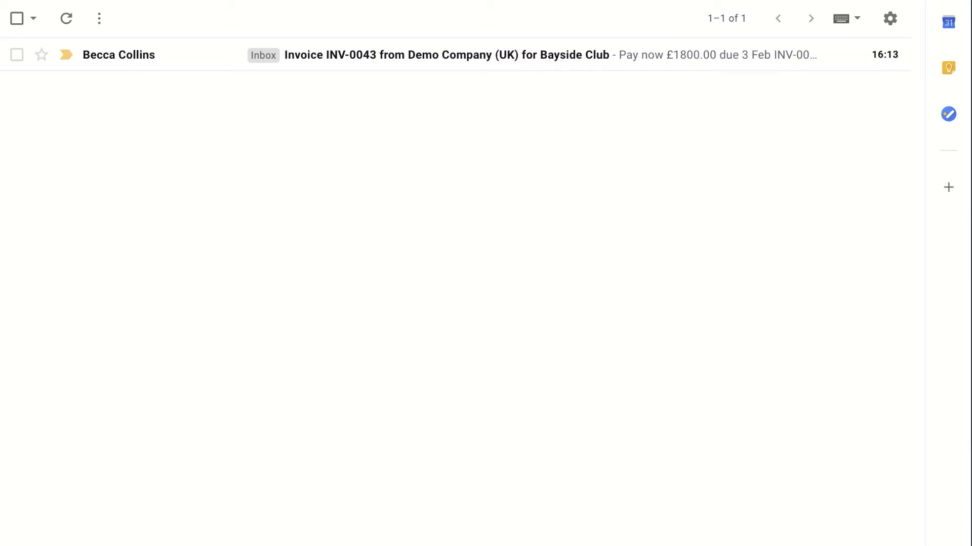
# Step: Switch to the Gmail inbox, open the INV-0043 email, view the bill online through its link and open the payment option
pyautogui.click(421, 67)
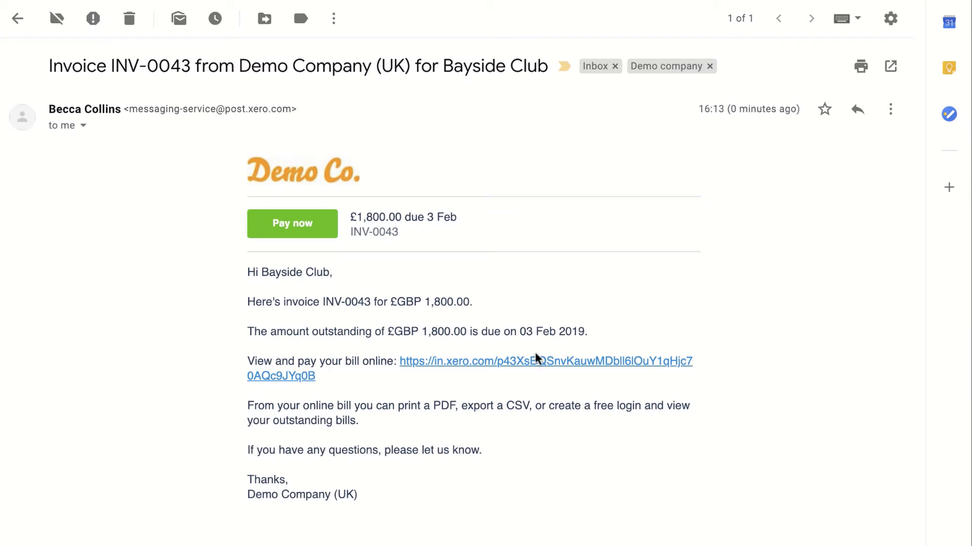
pyautogui.click(489, 366)
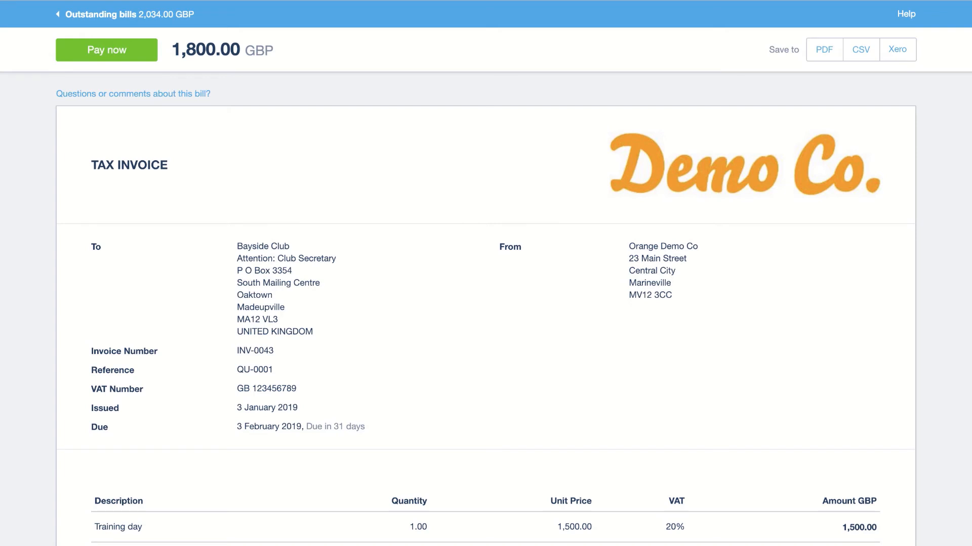
pyautogui.click(121, 56)
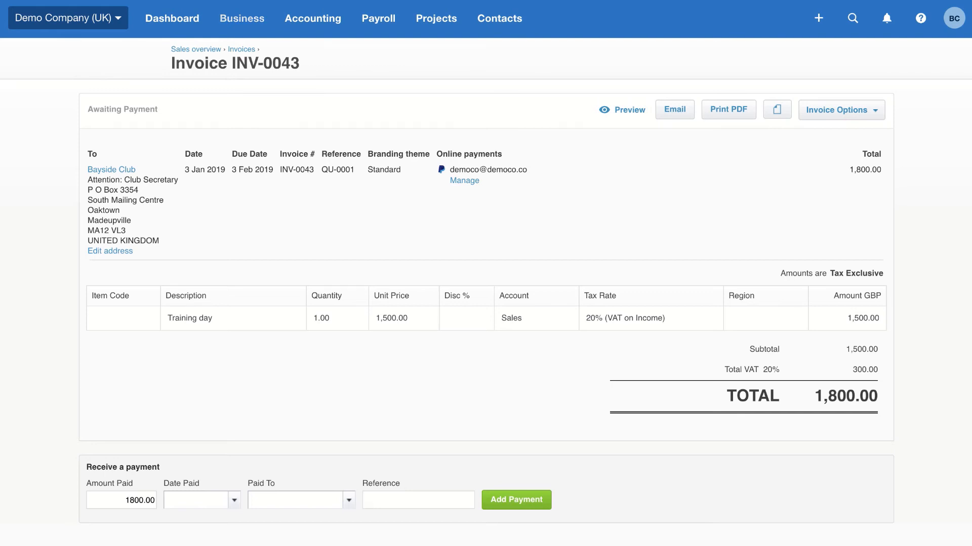
# Step: Return to Xero and view the list of all contacts
pyautogui.click(503, 21)
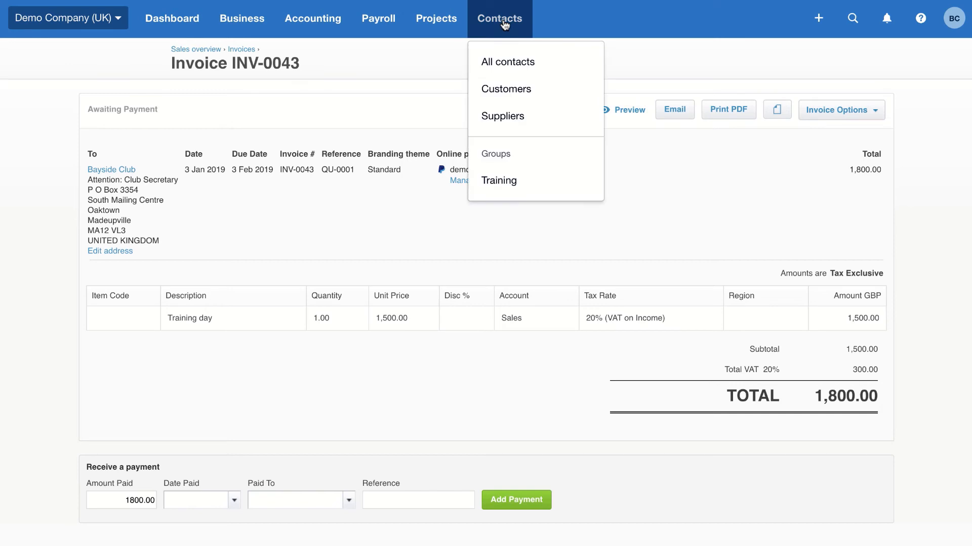
pyautogui.click(500, 67)
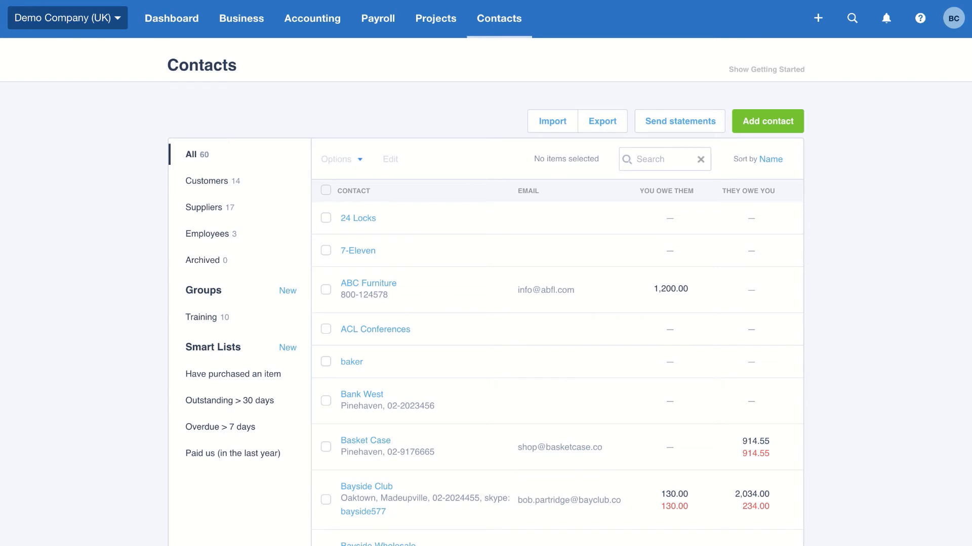
# Step: Open the new version of the Profit and Loss report from the financial reports
pyautogui.click(305, 32)
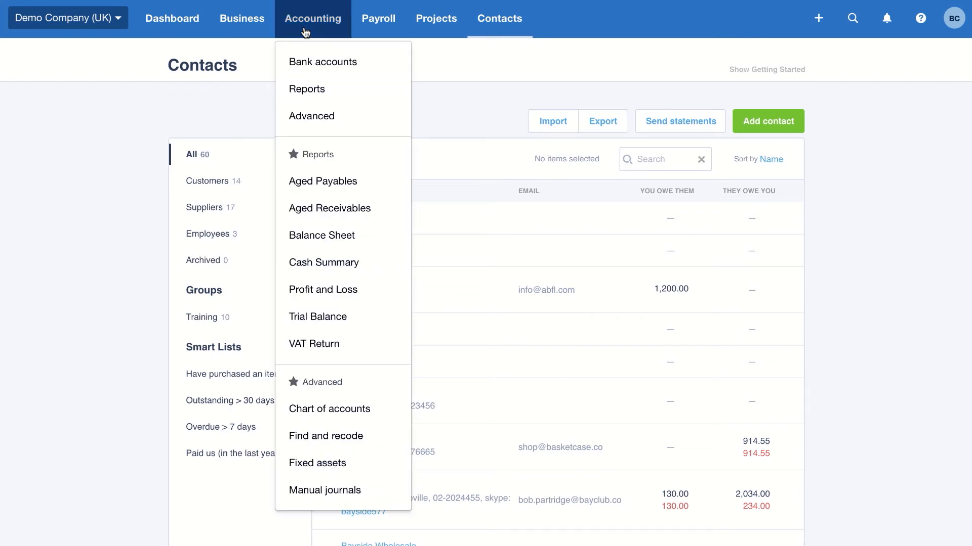
pyautogui.click(319, 93)
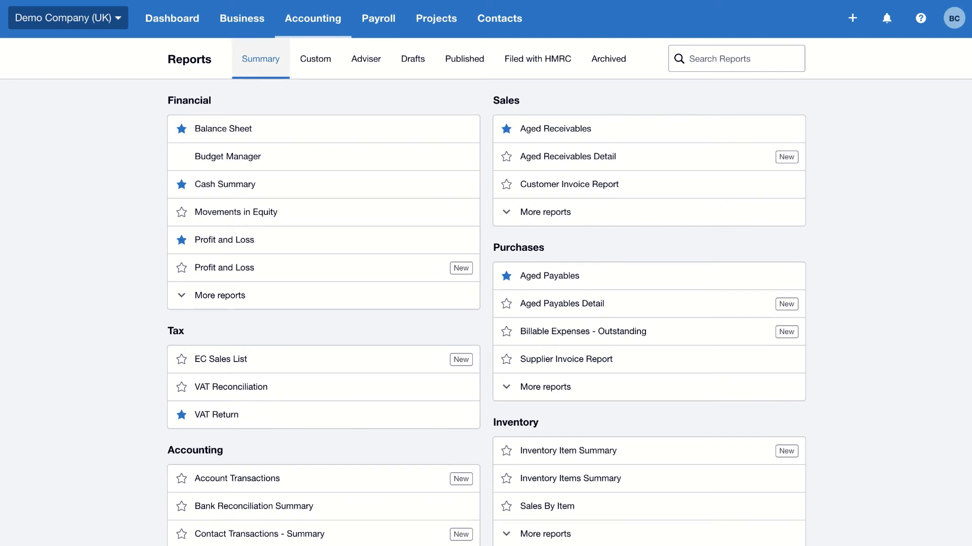
pyautogui.click(308, 277)
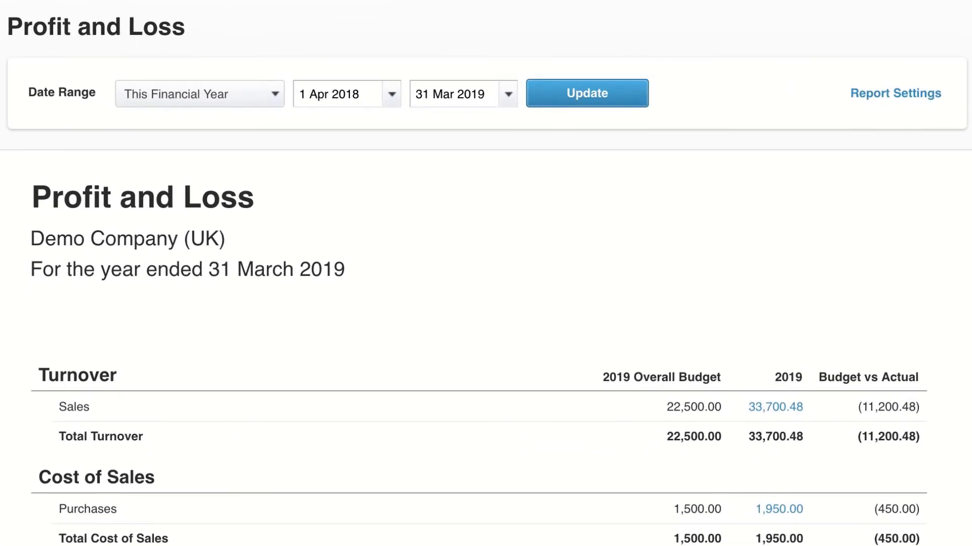
# Step: Set the report's date range to Custom in its settings and view the available Region filter options
pyautogui.click(914, 97)
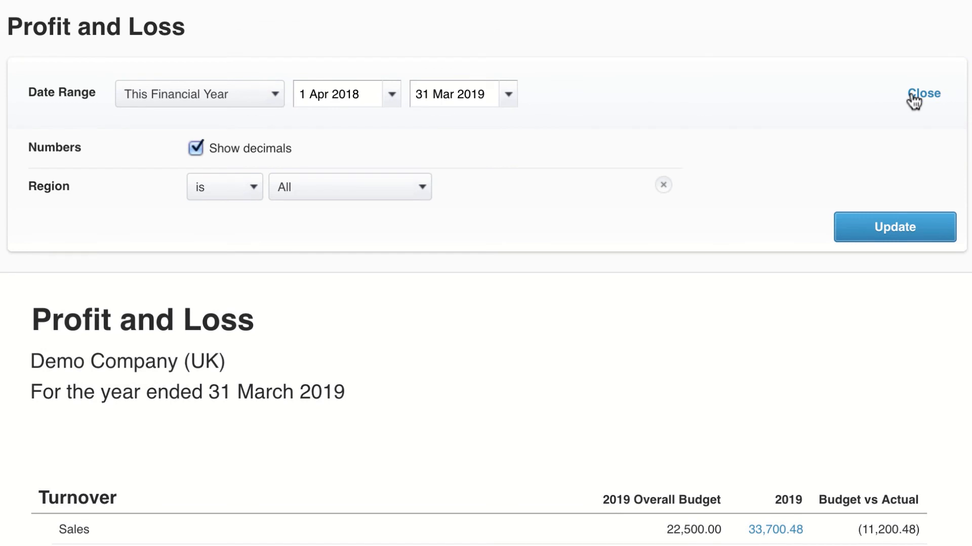
pyautogui.click(275, 99)
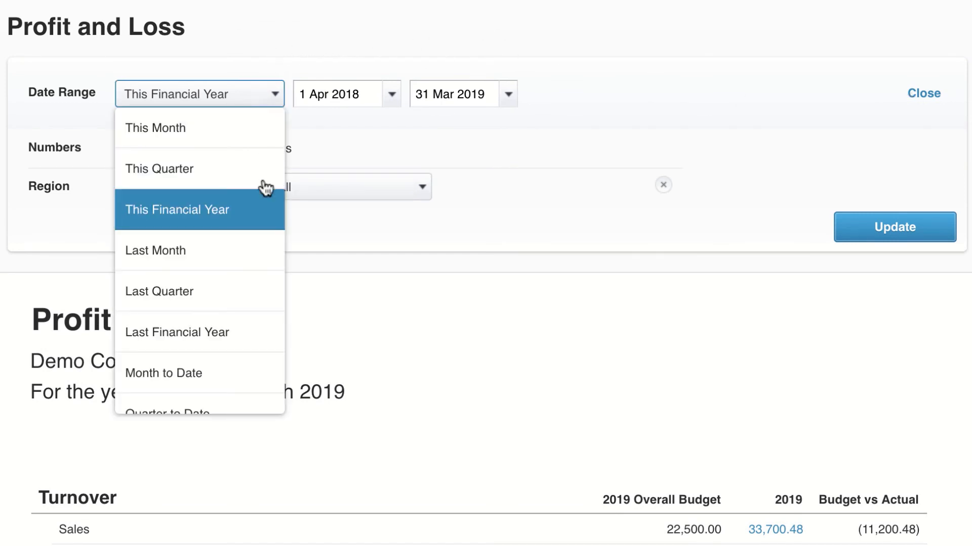
pyautogui.scroll(-2, 259, 342)
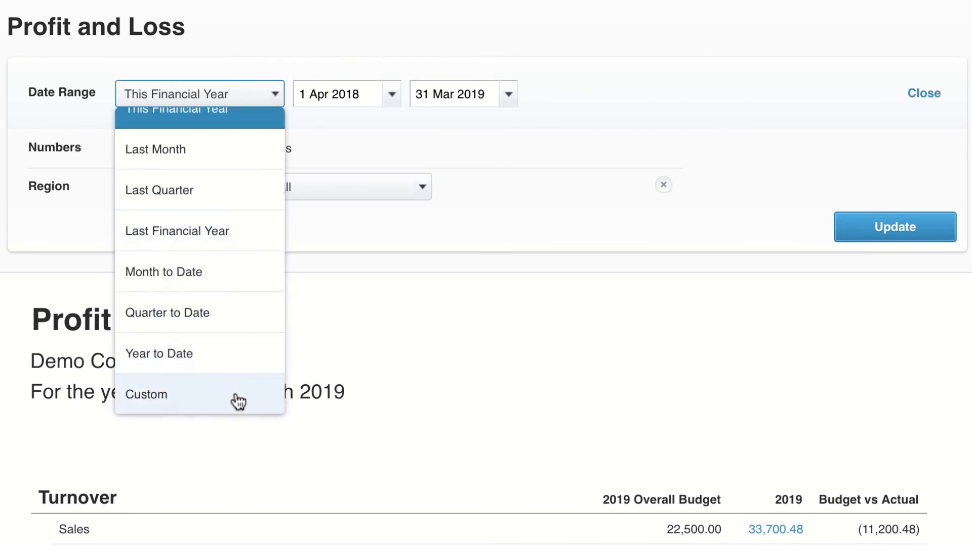
pyautogui.click(268, 395)
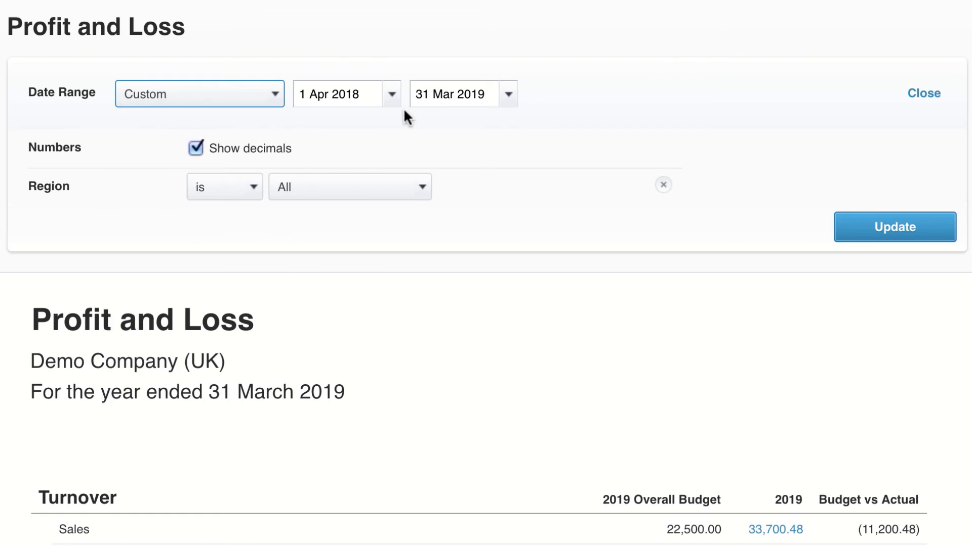
pyautogui.click(422, 190)
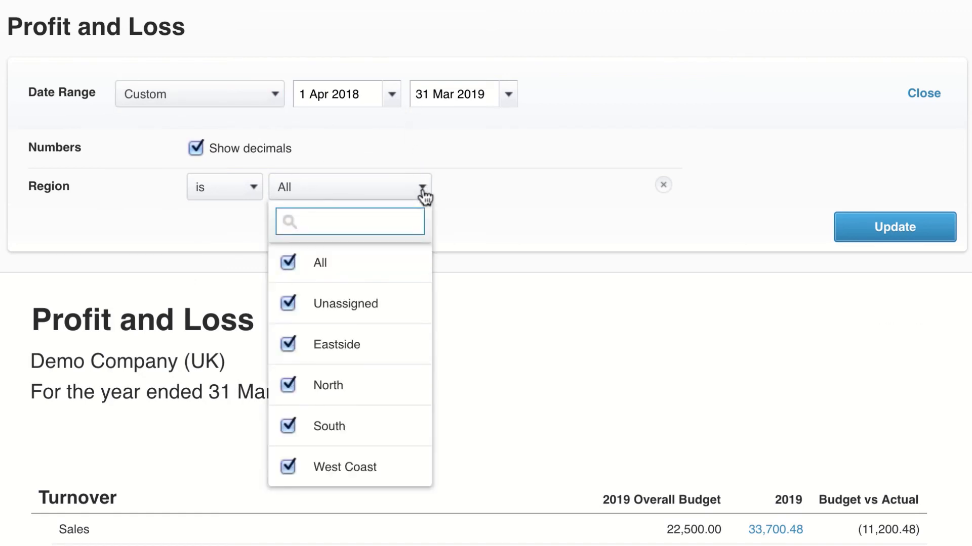
pyautogui.click(422, 190)
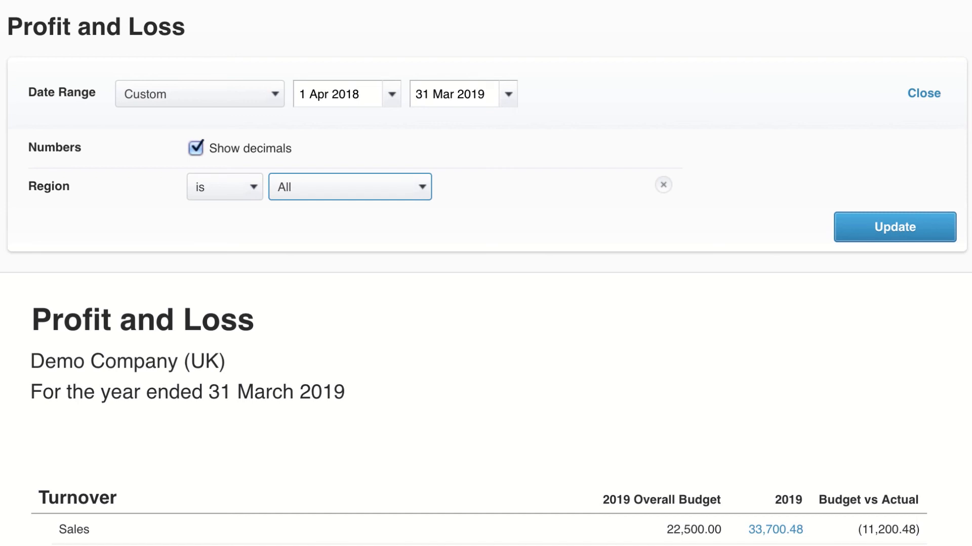
# Step: Review the Profit and Loss figures down to Profit after Taxation and save the report as Custom
pyautogui.scroll(-15, 485, 273)
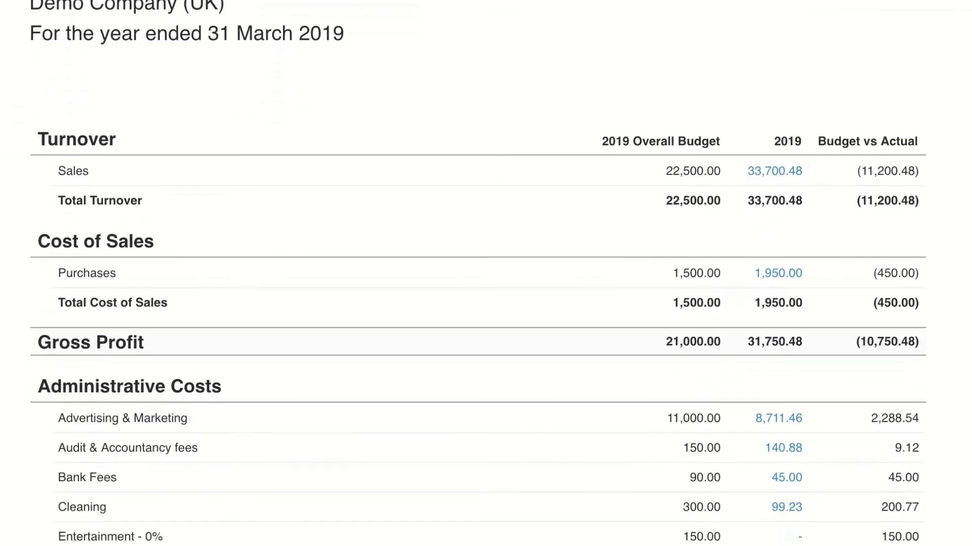
pyautogui.scroll(-1, 486, 273)
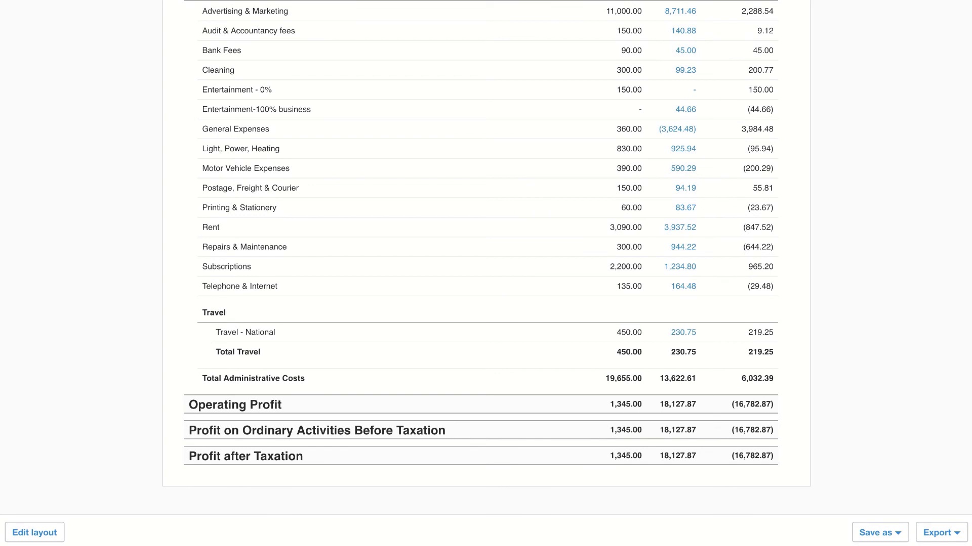
pyautogui.click(899, 533)
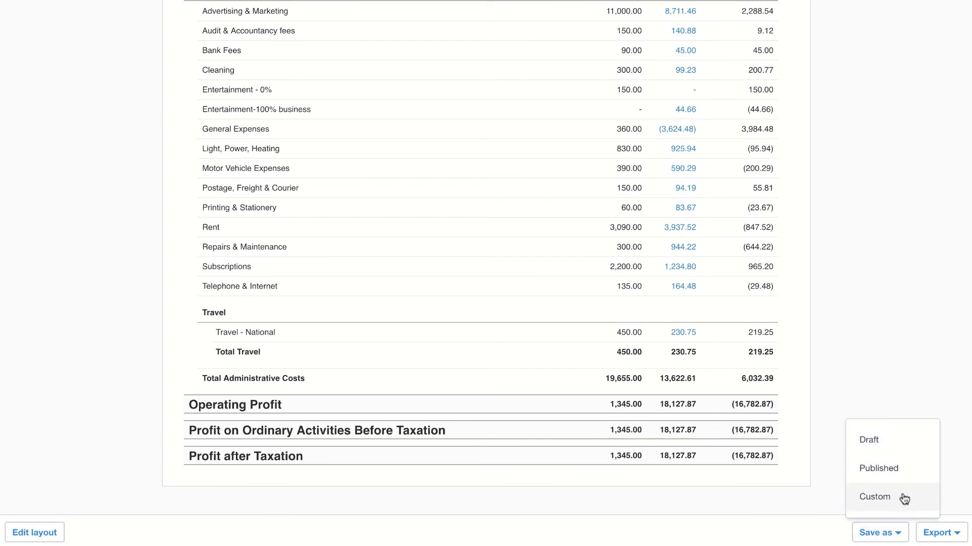
pyautogui.click(904, 498)
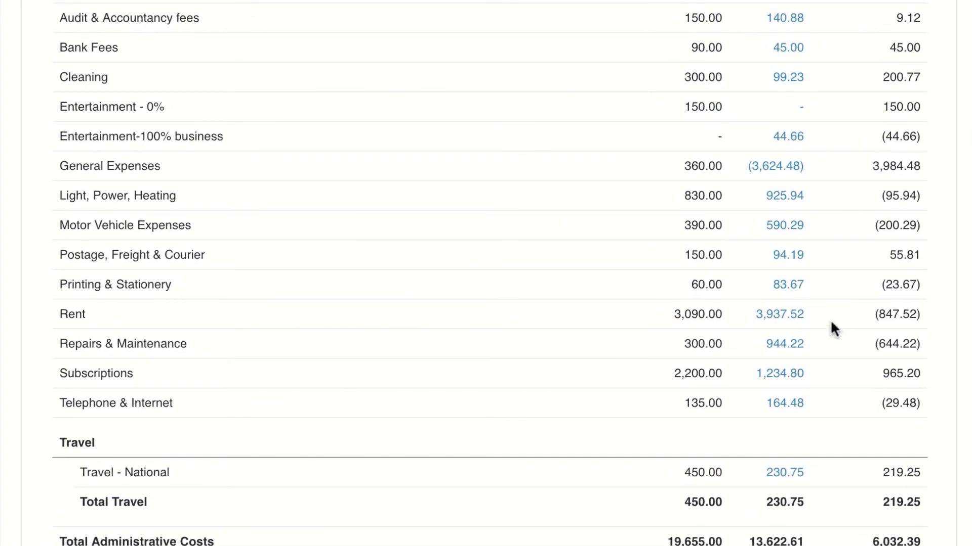
# Step: Drill into the 2019 Repairs & Maintenance transactions, open the Central Copiers photocopier repair bill and view its related files
pyautogui.click(789, 348)
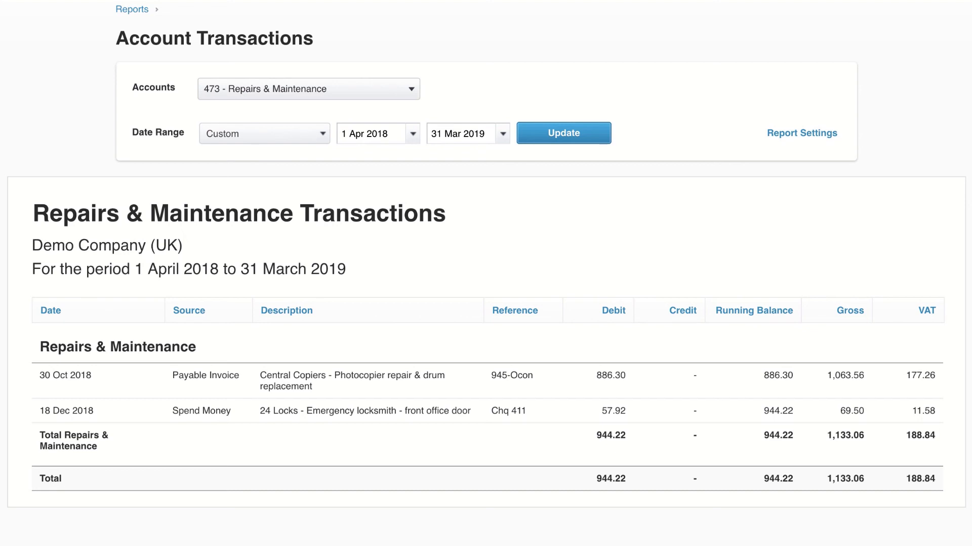
pyautogui.click(368, 383)
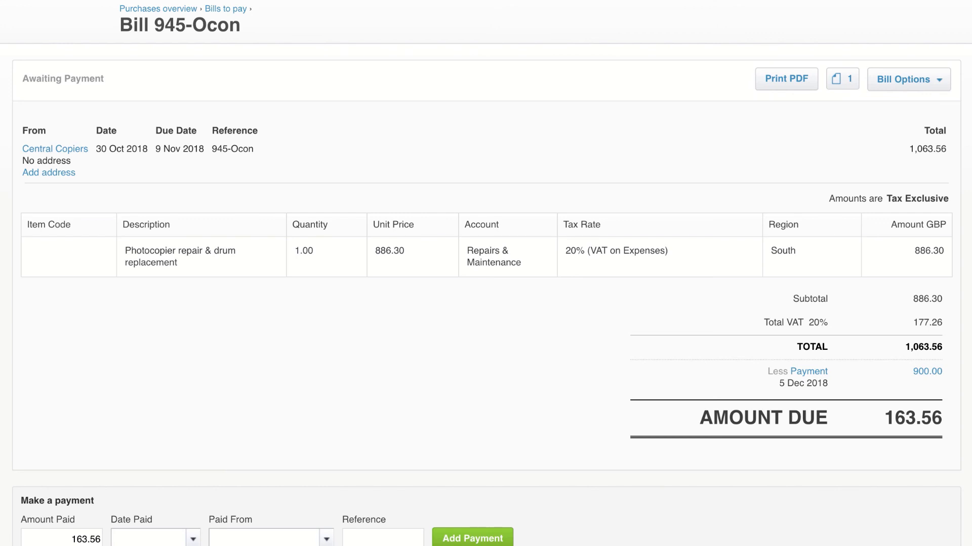
pyautogui.click(840, 87)
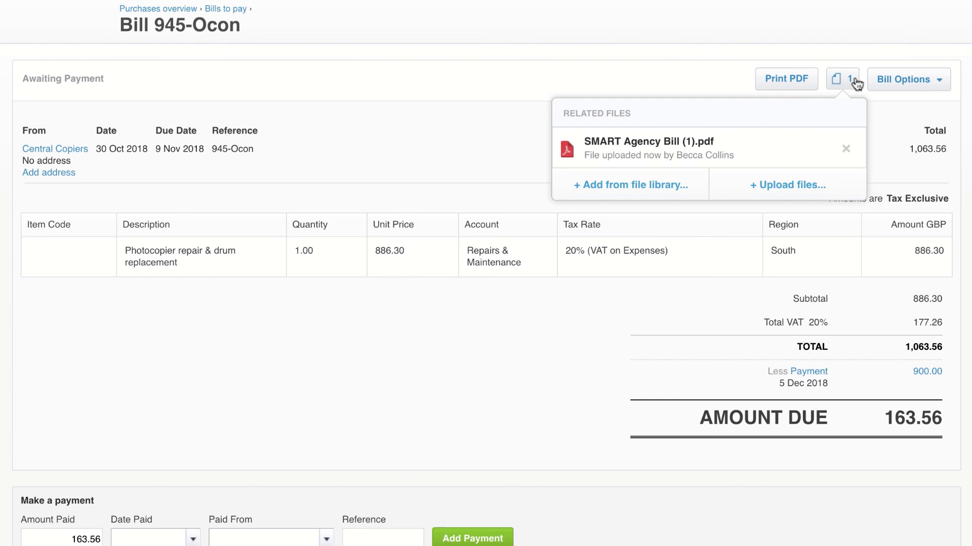
pyautogui.click(854, 81)
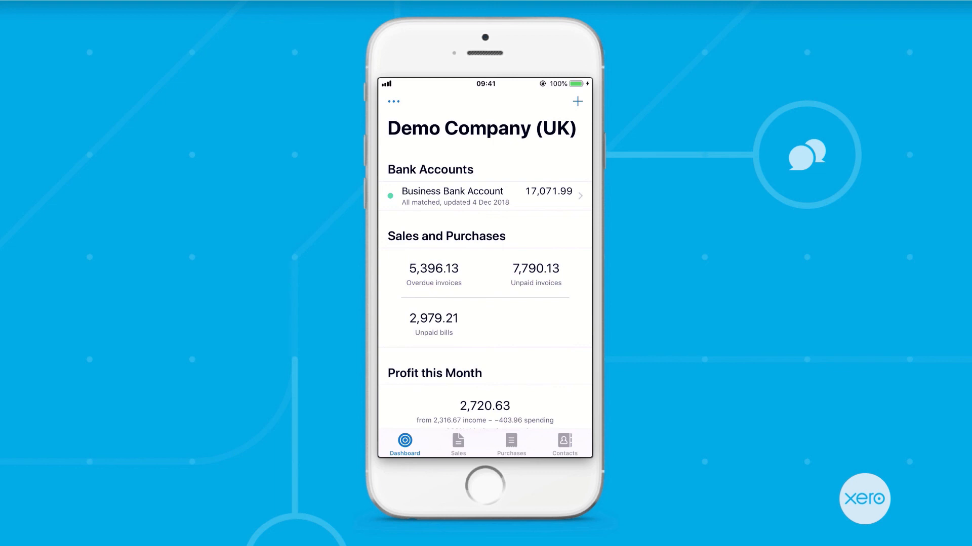
# Step: In the Xero mobile app, view the overdue sales invoices and the Purchases overview
pyautogui.click(458, 444)
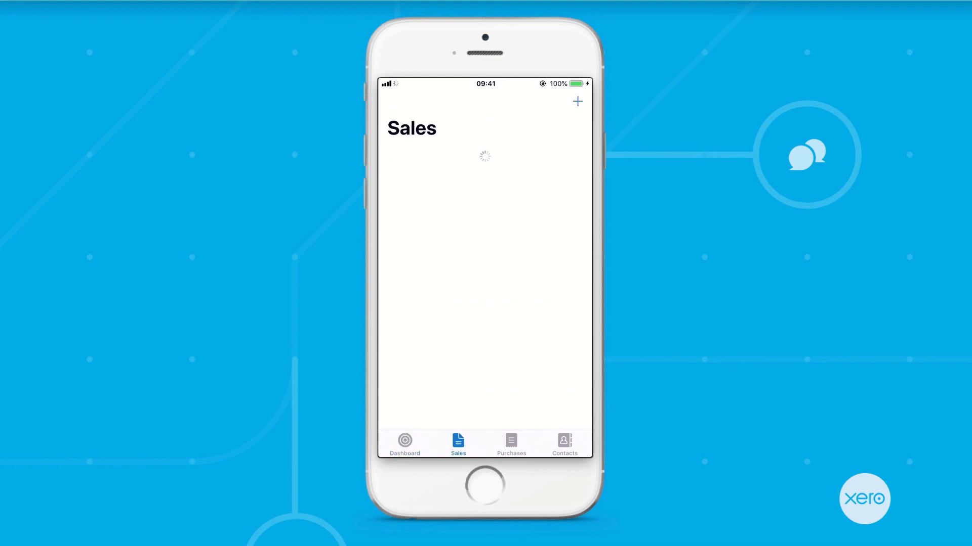
pyautogui.click(455, 255)
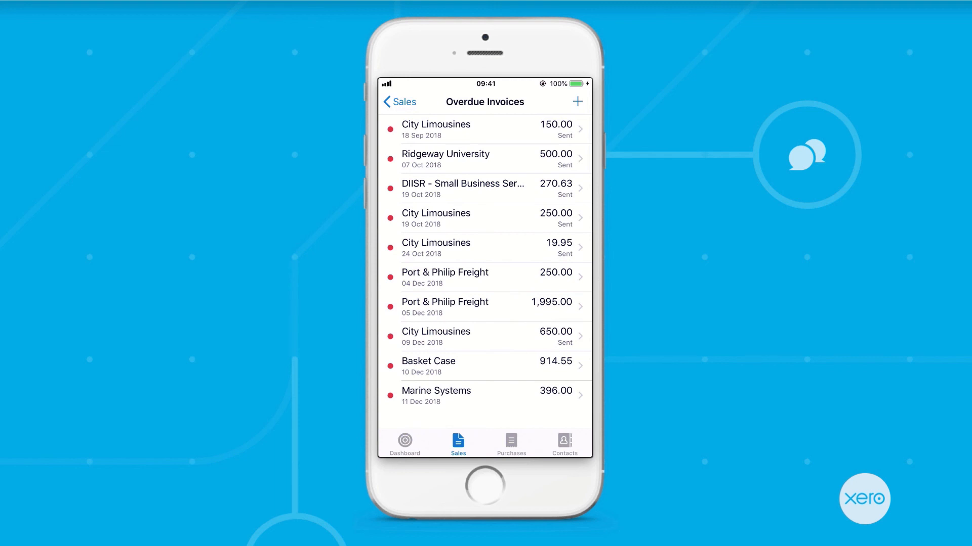
pyautogui.click(511, 444)
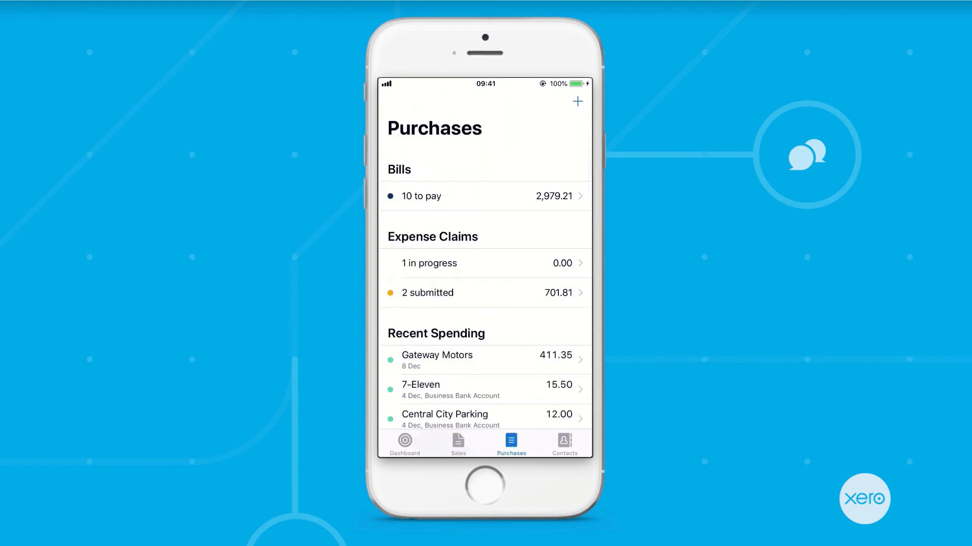
# Step: View the mobile app's contact list and open the Bayside Wholesale contact
pyautogui.click(577, 102)
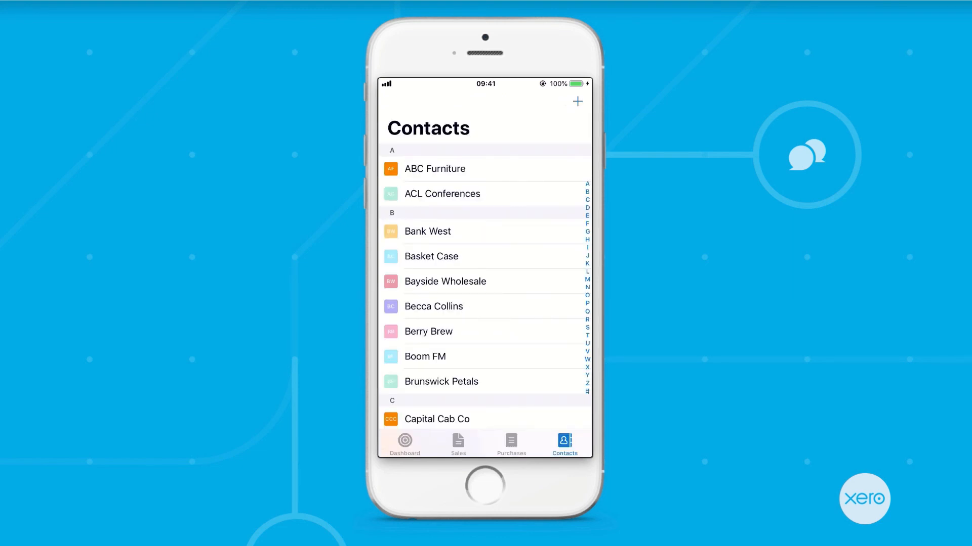
pyautogui.click(445, 282)
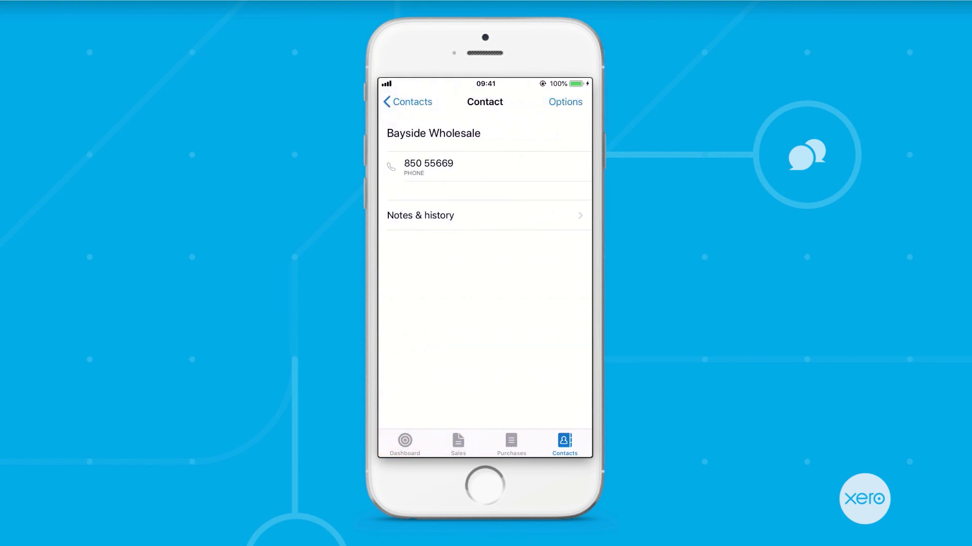